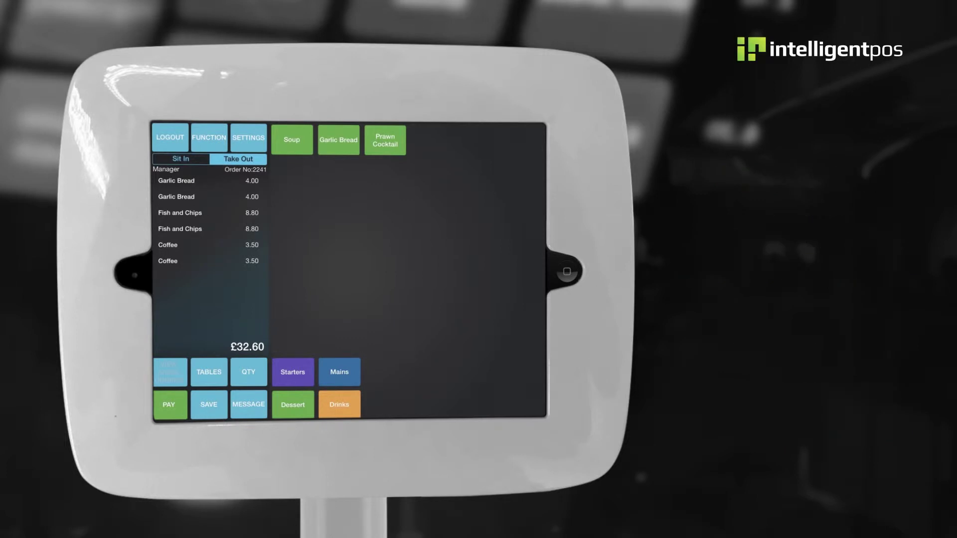
Go to the Promotions page in Settings, showing the two active promotions
click(249, 137)
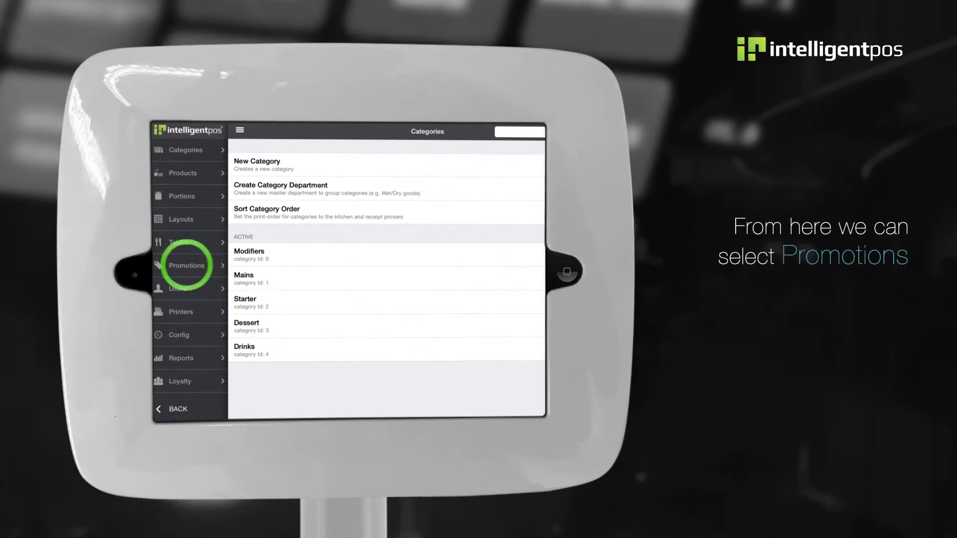
click(188, 266)
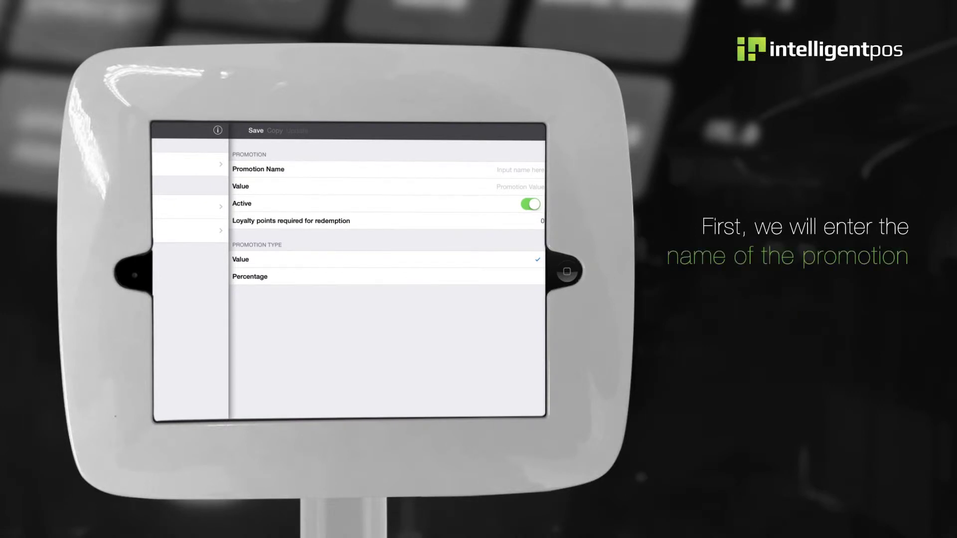
Enter promotion name 'Student Discount' and value 25
click(516, 169)
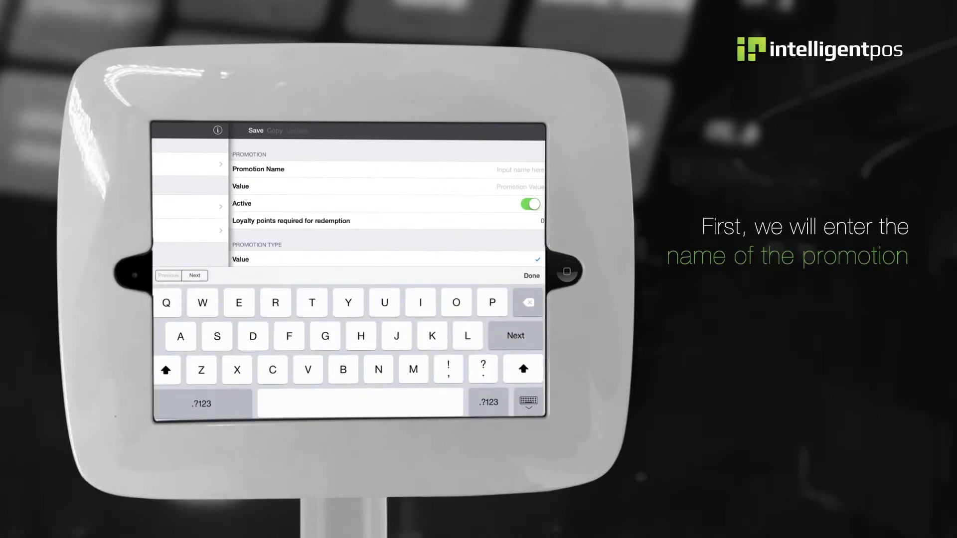
text(Stude)
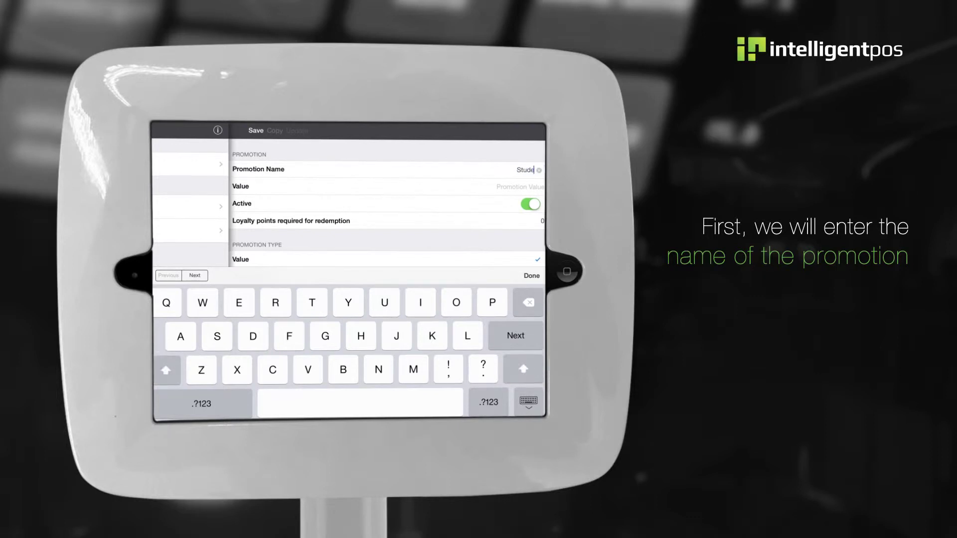
text(nt D)
text(iscount)
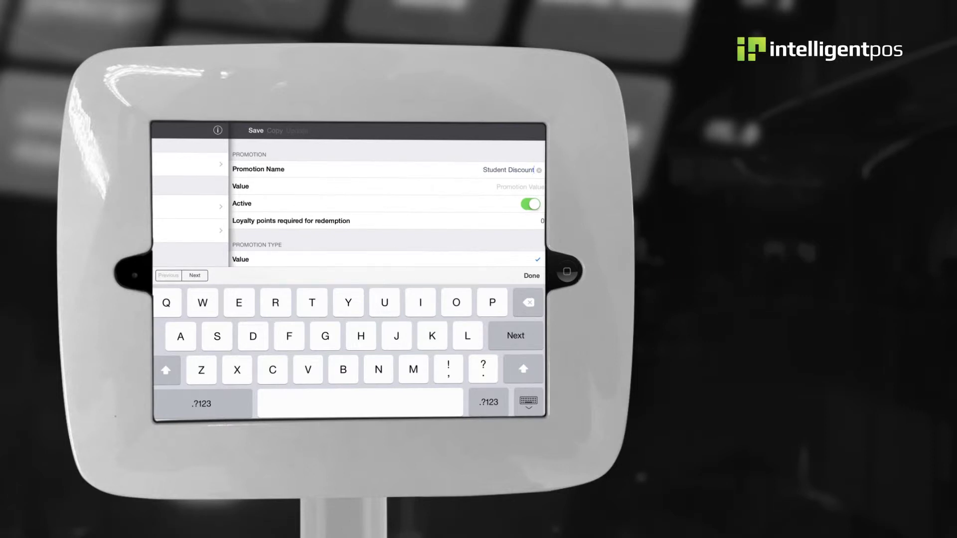
click(490, 402)
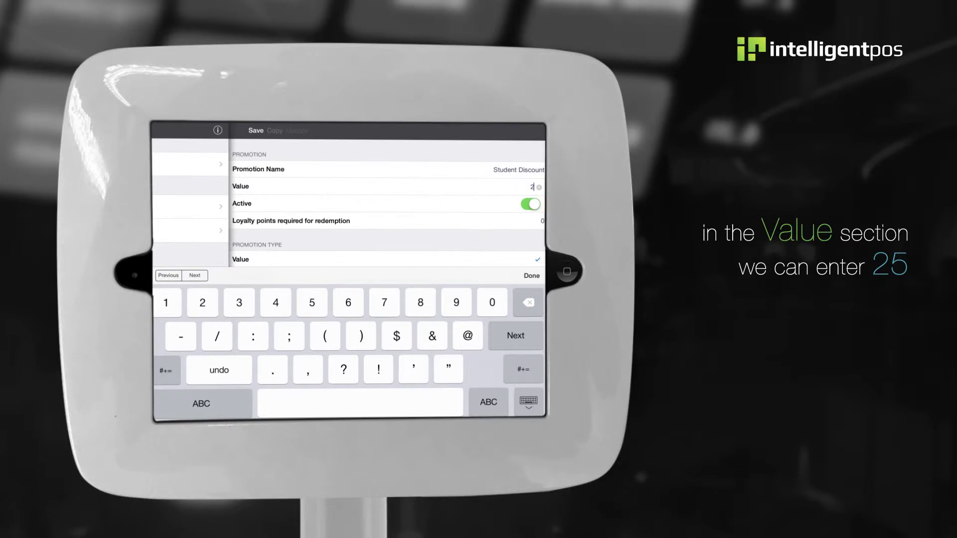
text(25)
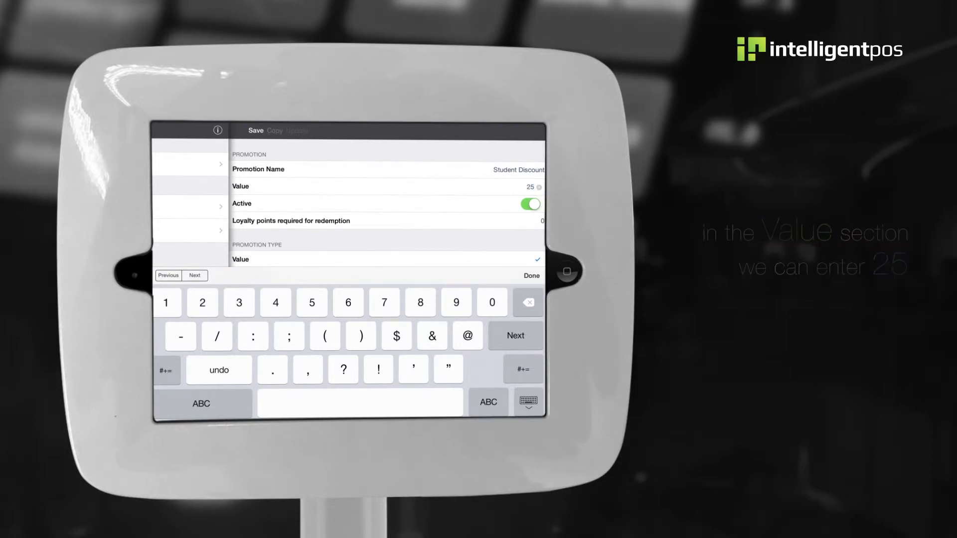
click(531, 276)
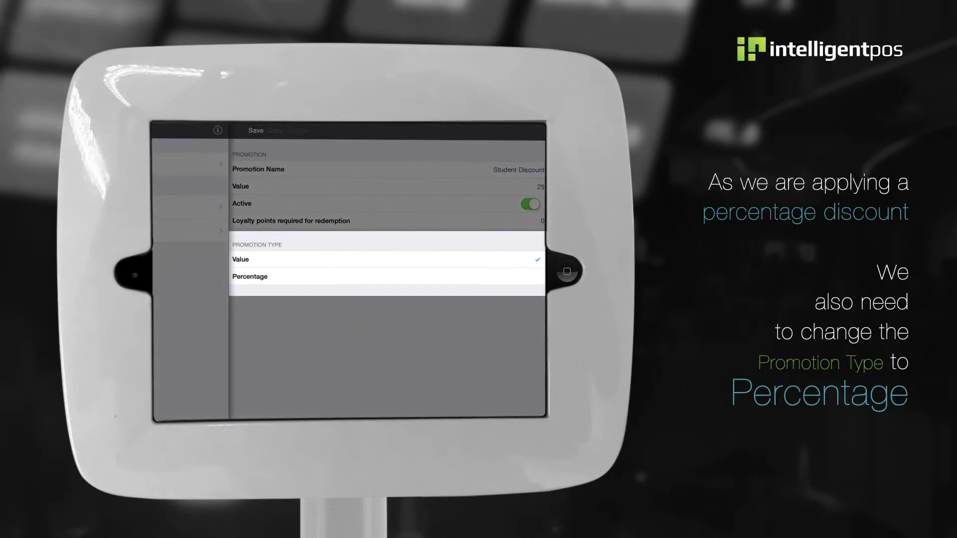
Switch Student Discount to the Percentage type and save it as the third active promotion
click(387, 277)
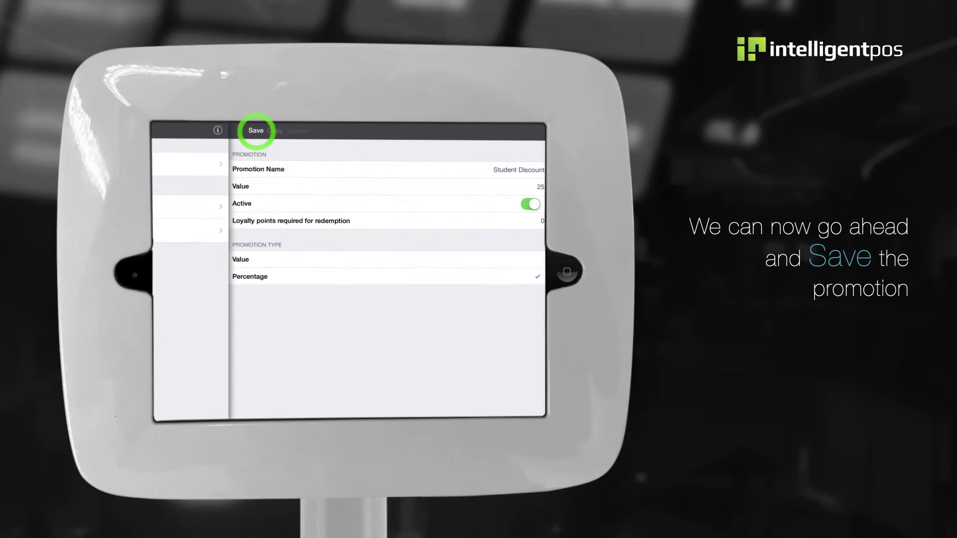
click(255, 130)
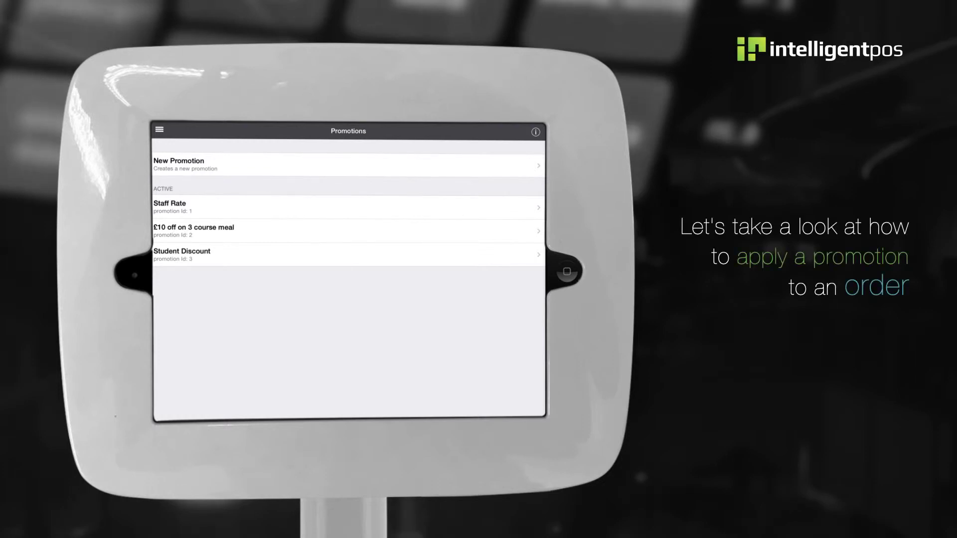
Leave promotion settings for the six-item £32.60 order screen
click(159, 130)
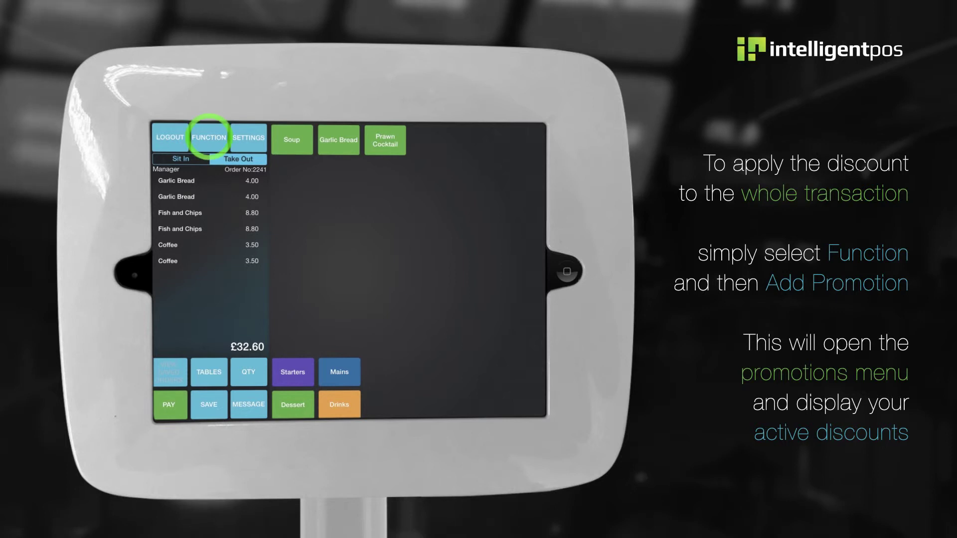
click(209, 137)
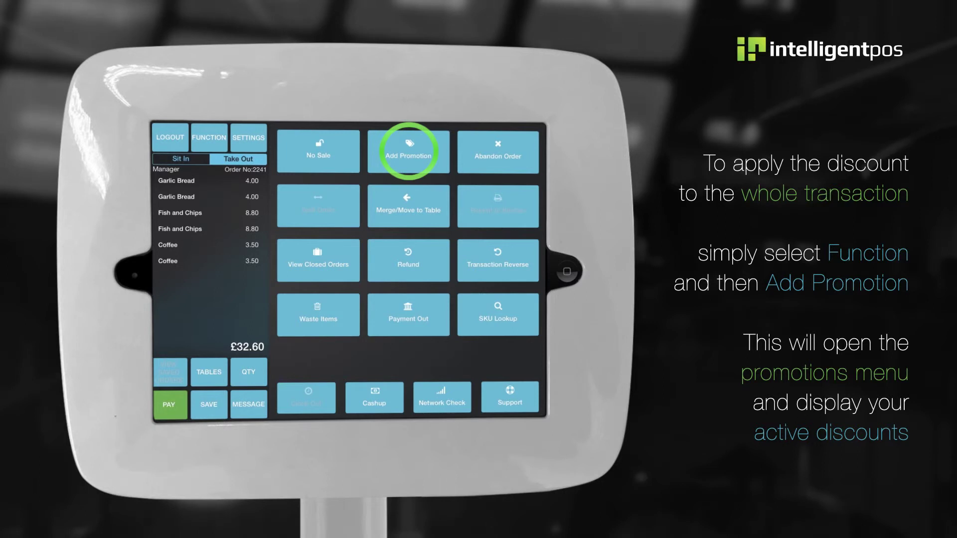
click(409, 152)
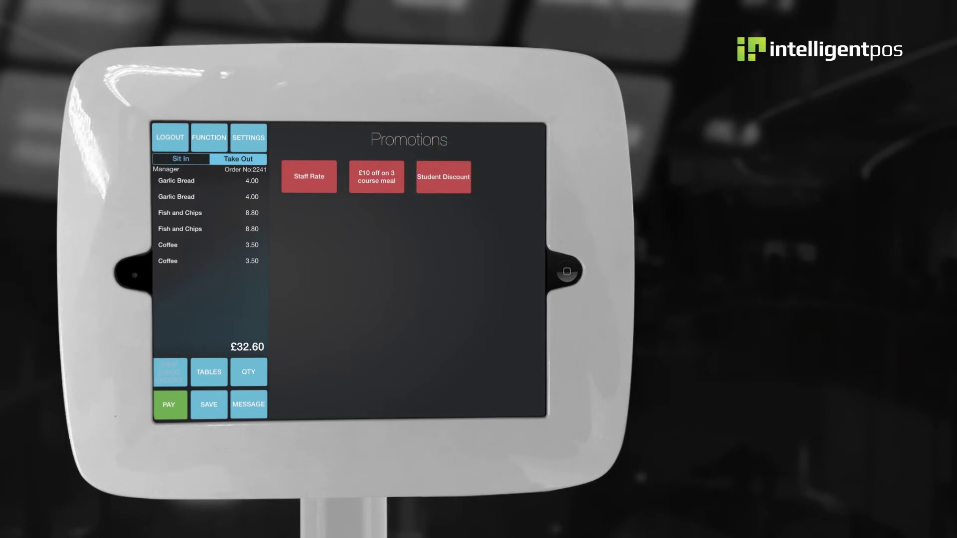
click(443, 176)
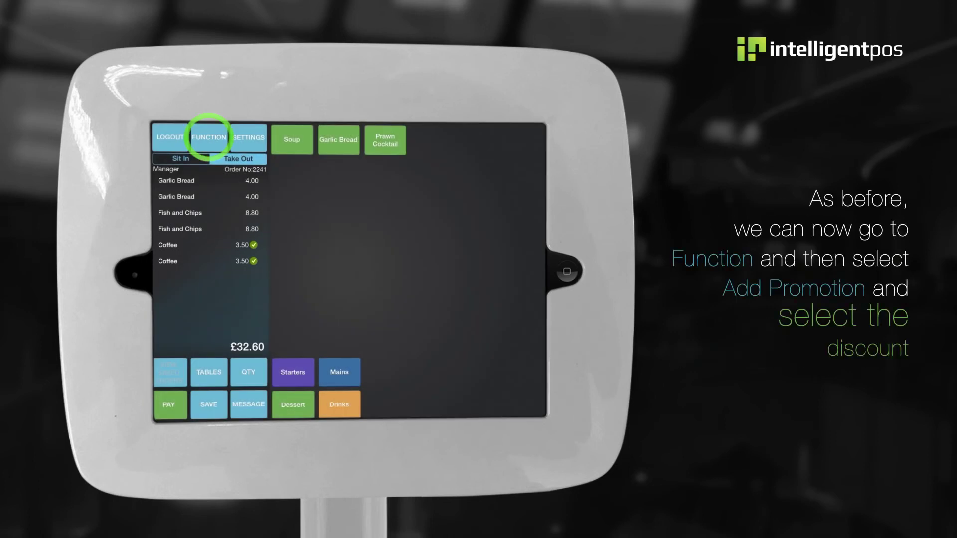
Add Student Discount to the two coffees, repricing each at 2.62 with a -1.75 line
click(209, 138)
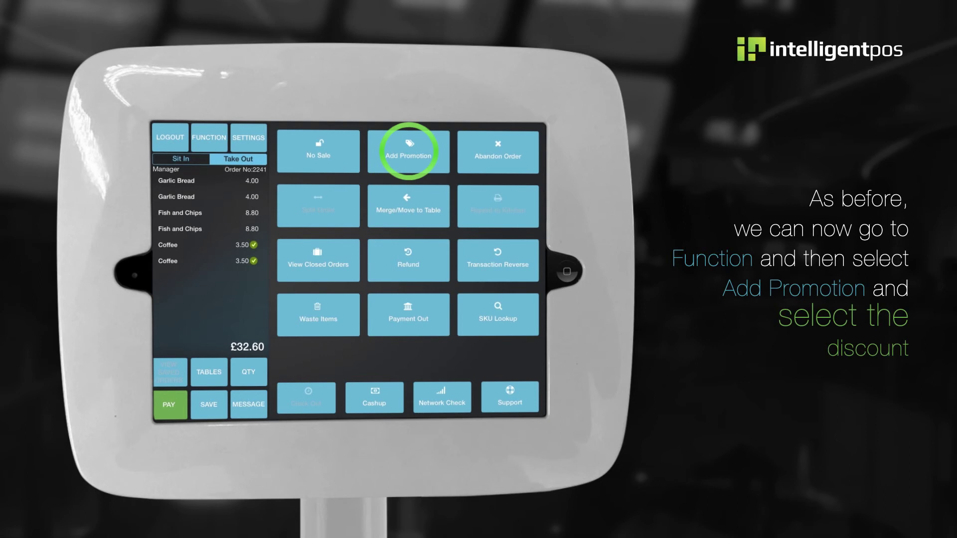
click(409, 152)
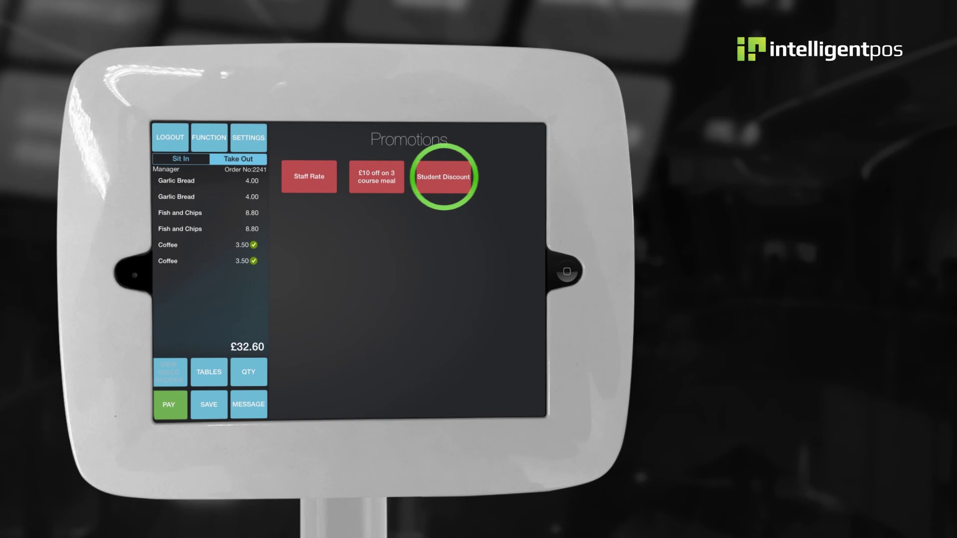
click(443, 176)
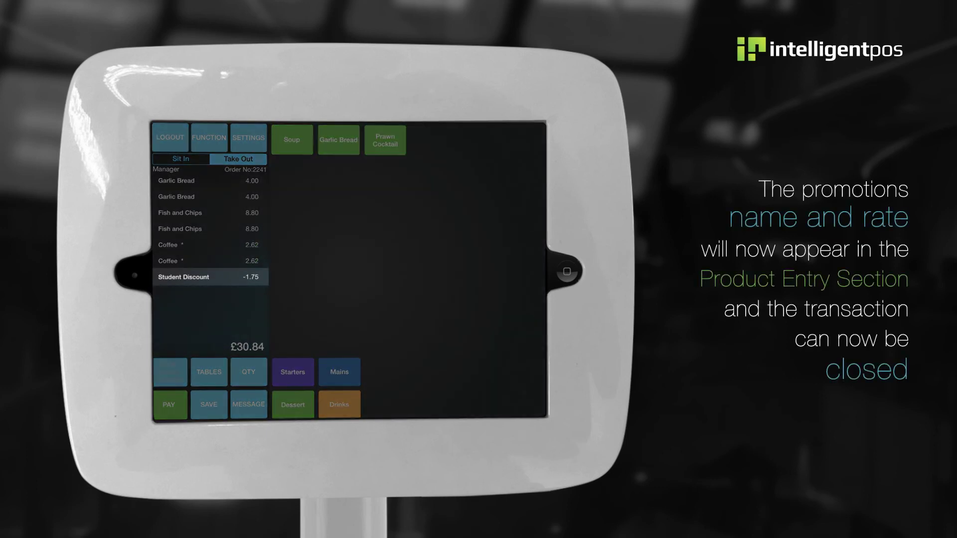